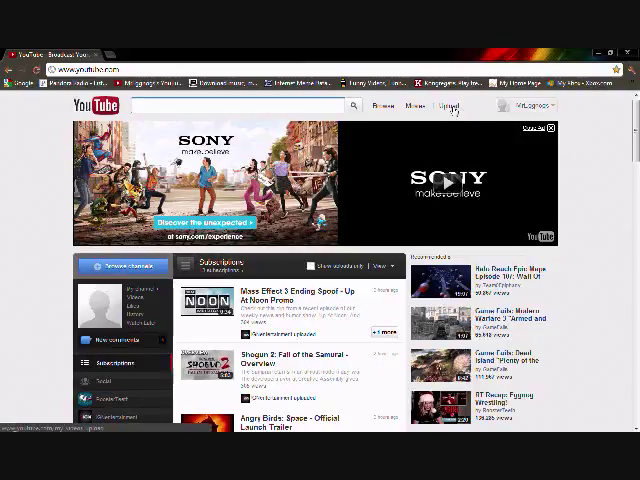
Go from the YouTube home page to the video upload page
left_click(452, 108)
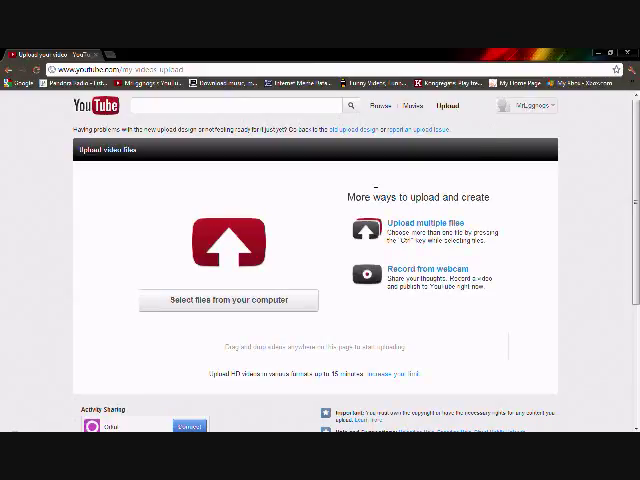
Choose upload0001.avi from the computer and start uploading it
left_click(228, 306)
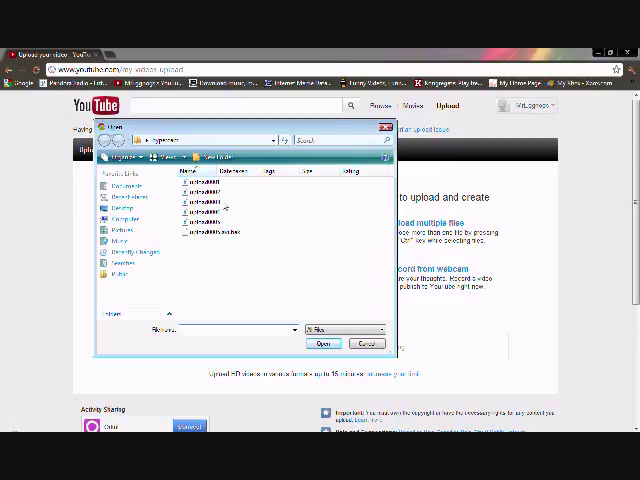
left_click(203, 183)
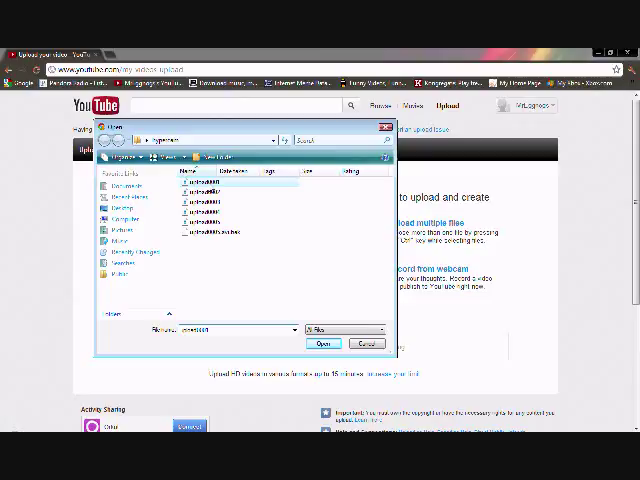
left_click(325, 344)
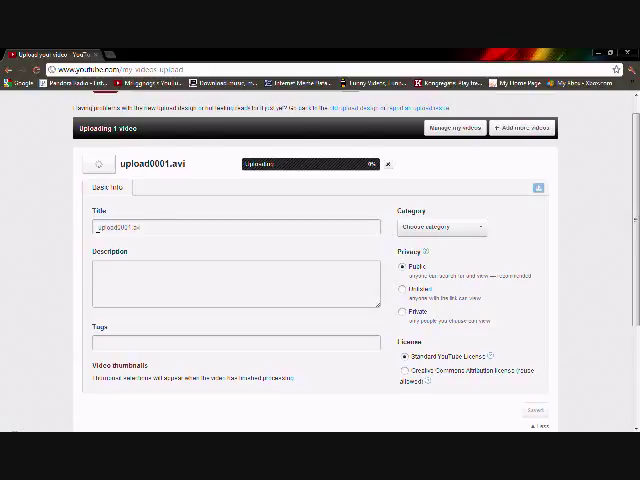
Select the default title 'upload0001.avi' so it can be replaced with 'Random video'
left_click_drag(153, 228, 64, 244)
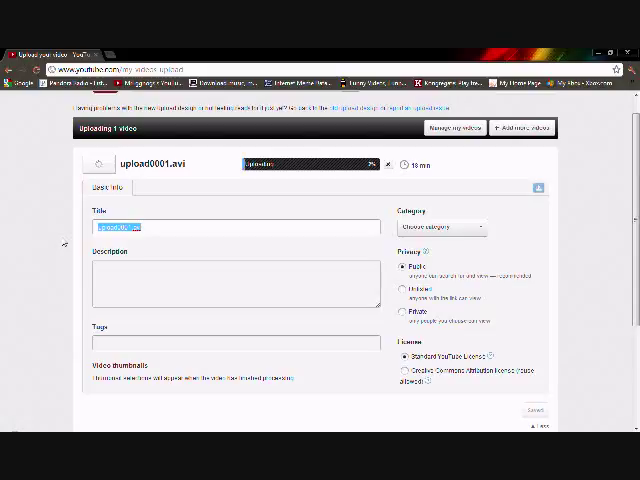
type("Kar")
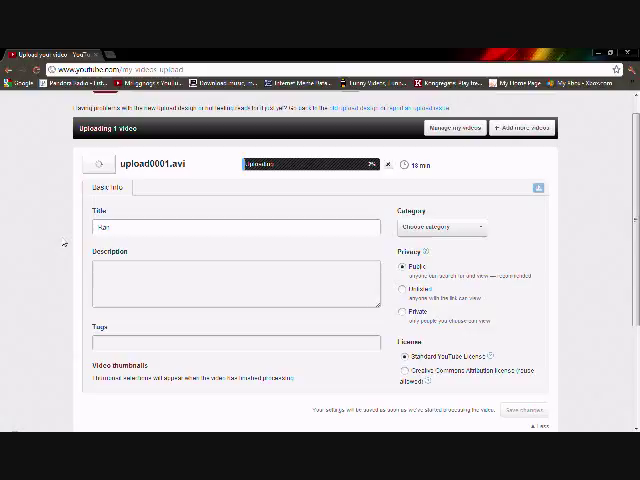
type("o")
type("om")
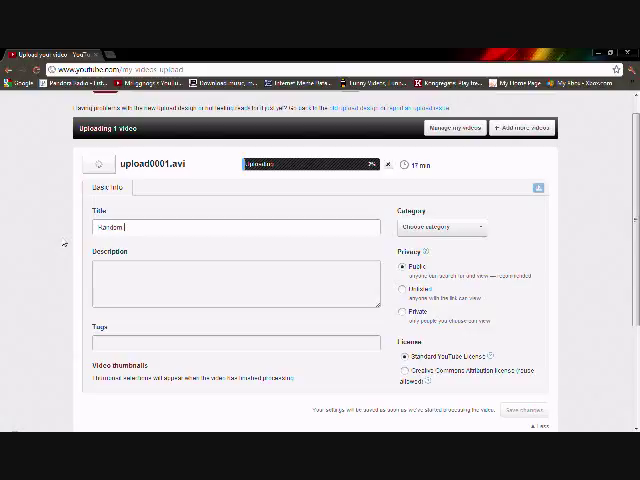
type(" w")
type("ideo")
left_click(113, 274)
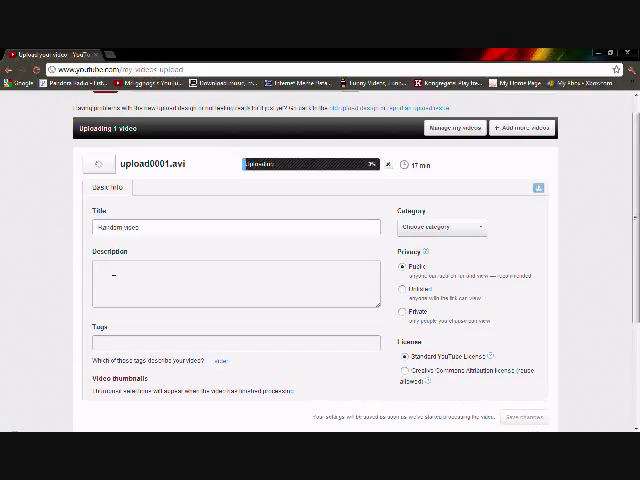
left_click(123, 346)
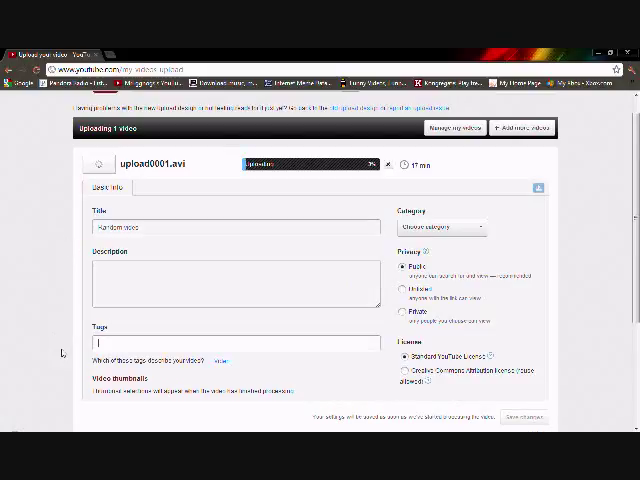
scroll(62, 353, "down", 3)
scroll(62, 353, "up", 4)
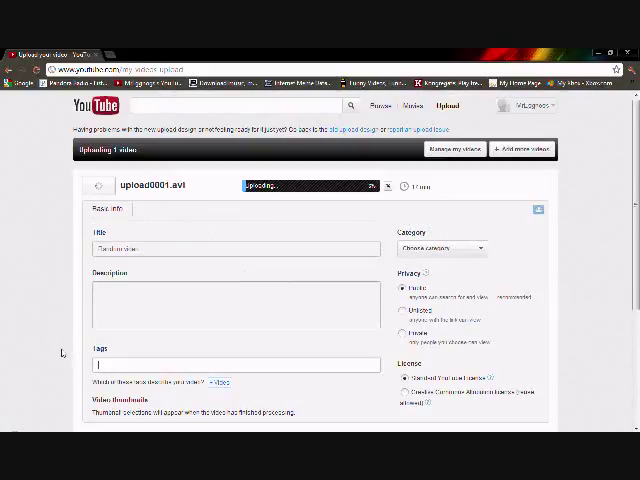